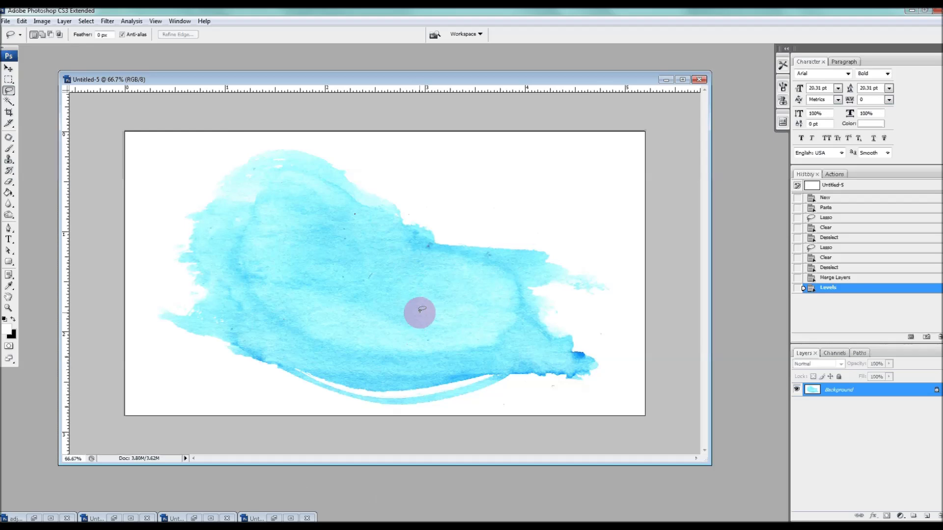
Step: Select the entire canvas of the cyan watercolour image with Ctrl+A
{"action": "left_click", "coordinate": [588, 261]}
{"action": "left_click", "coordinate": [546, 217]}
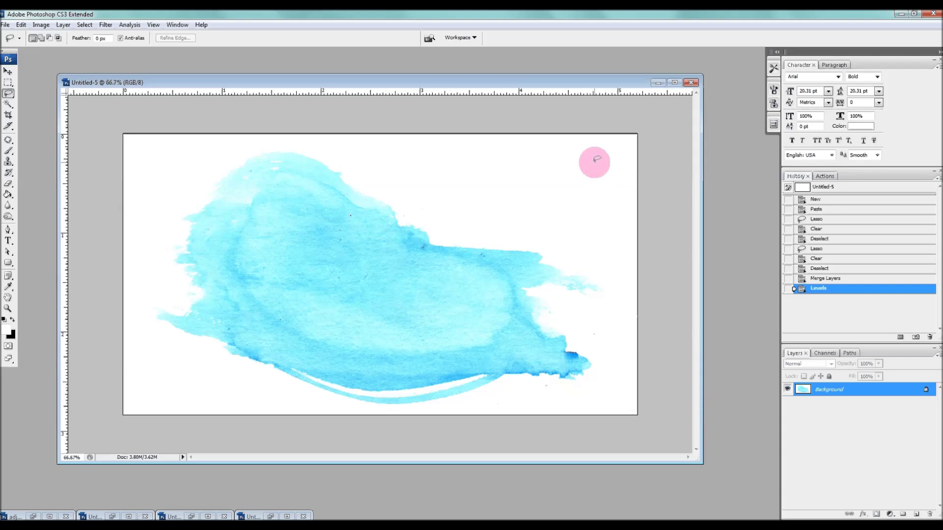
{"action": "key", "text": "ctrl+a"}
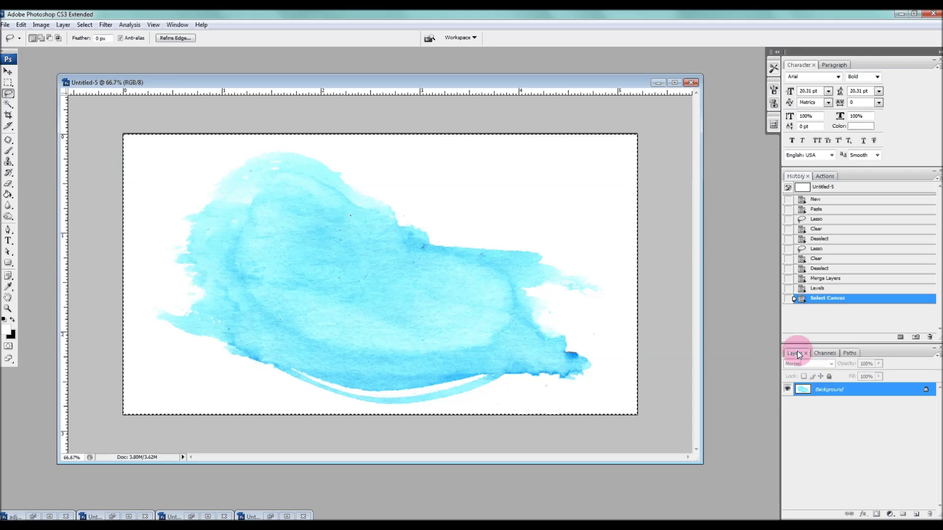
Step: Switch the panel from Layers to Channels to show the RGB, Red, Green and Blue channels
{"action": "left_click", "coordinate": [823, 354]}
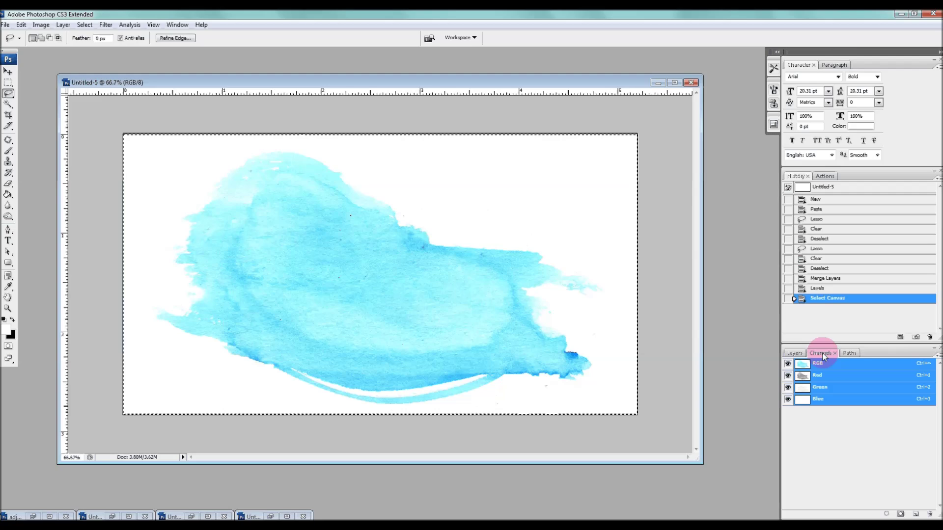
Step: Create a new Alpha 1 channel, paste the watercolour into it and invert it
{"action": "left_click", "coordinate": [916, 514]}
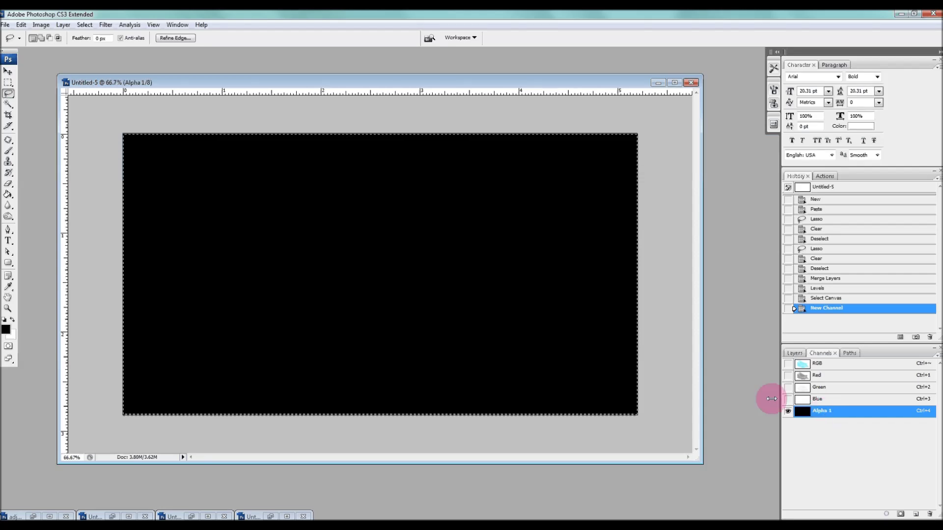
{"action": "key", "text": "ctrl+v"}
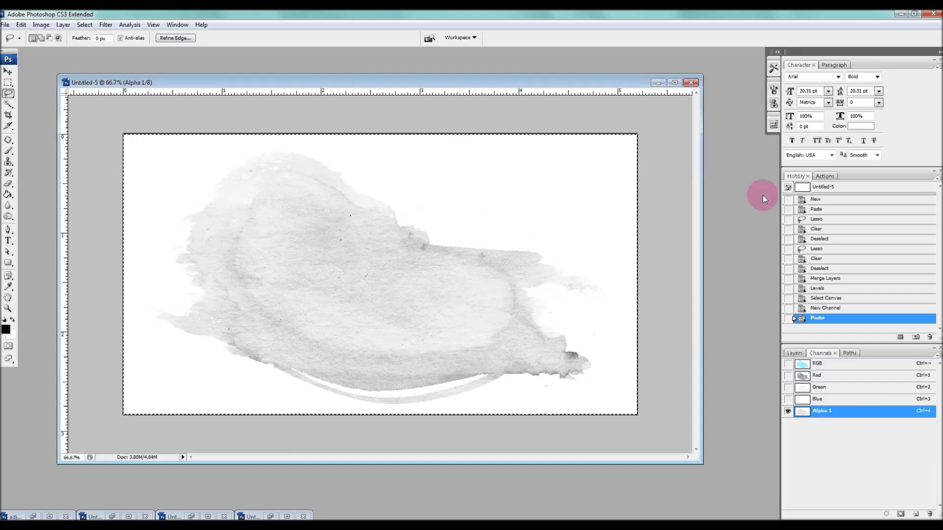
{"action": "left_click", "coordinate": [40, 25]}
{"action": "mouse_move", "coordinate": [49, 50]}
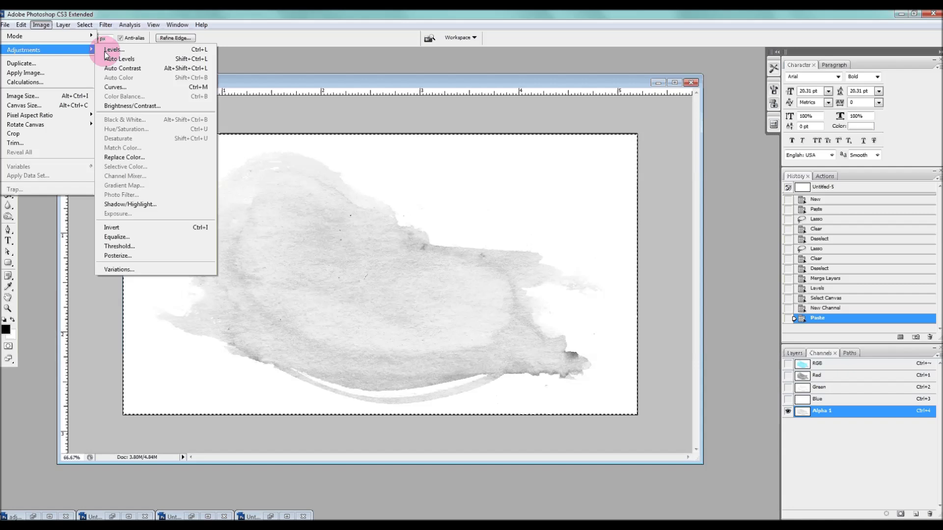
{"action": "left_click", "coordinate": [132, 229]}
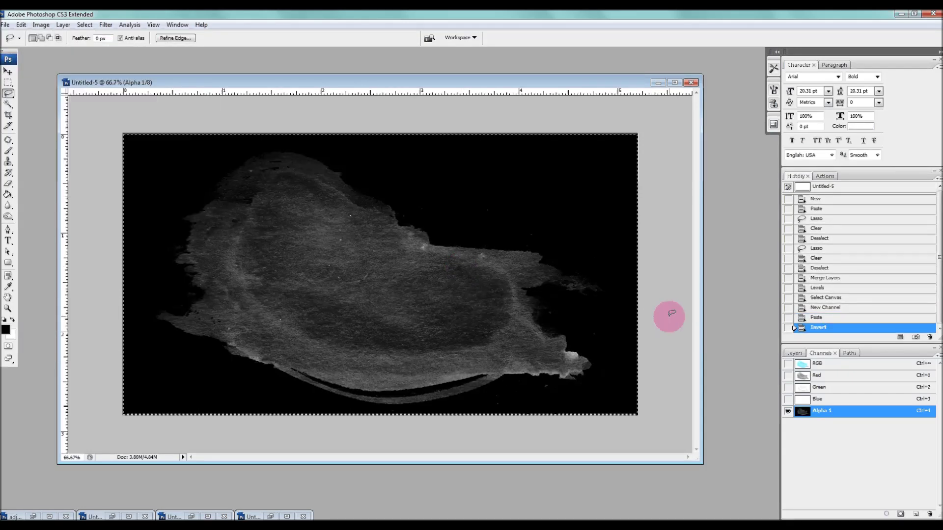
Step: Back in Layers, add a new empty Layer 1 above the Background and make it active
{"action": "left_click", "coordinate": [794, 353]}
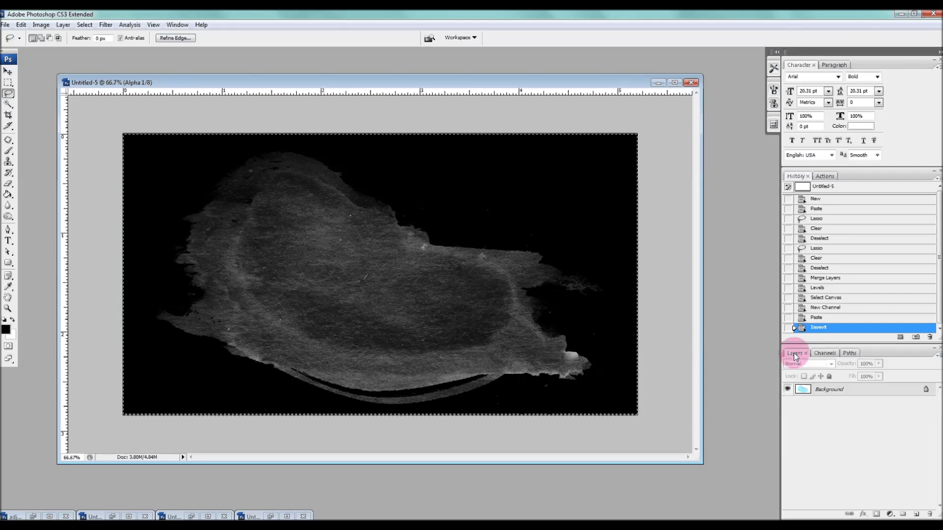
{"action": "left_click", "coordinate": [916, 515]}
{"action": "left_click", "coordinate": [830, 390]}
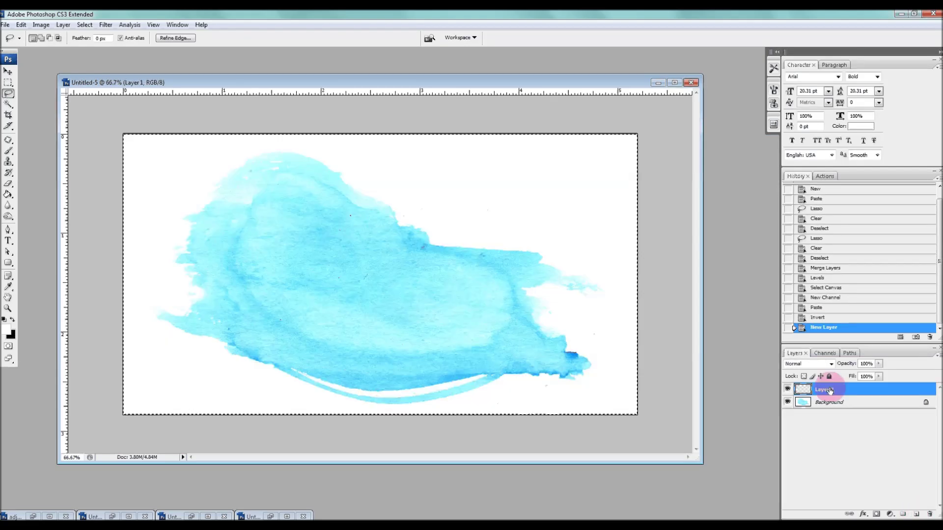
Step: Load a selection from the Alpha 1 channel via Select > Load Selection
{"action": "left_click", "coordinate": [84, 25]}
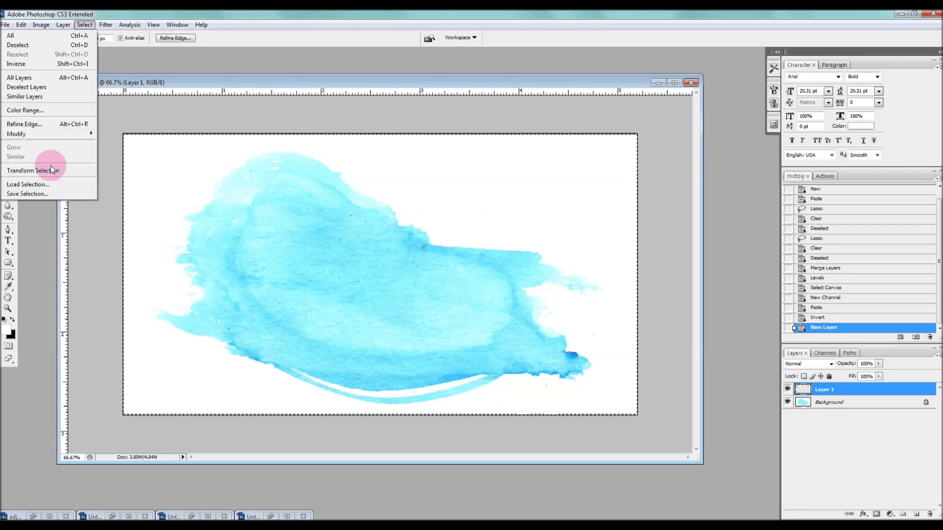
{"action": "left_click", "coordinate": [53, 186]}
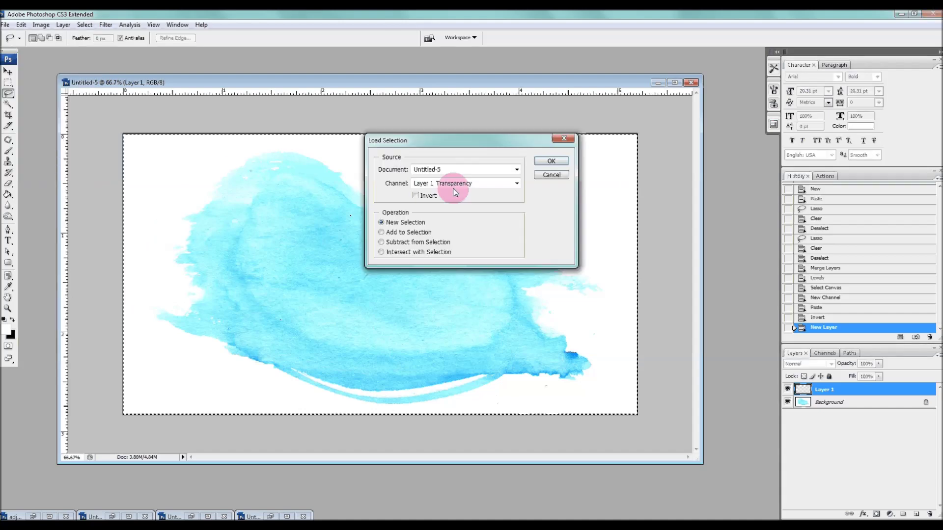
{"action": "left_click", "coordinate": [457, 186]}
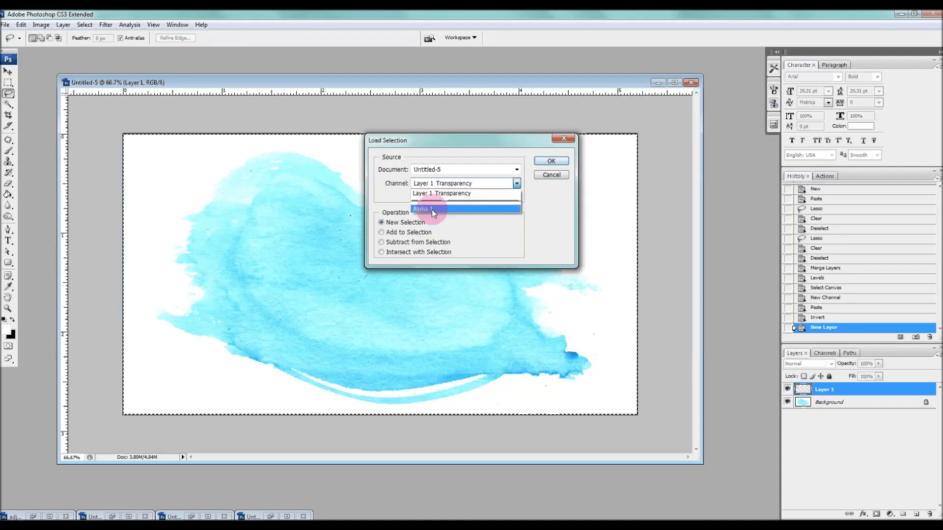
{"action": "left_click", "coordinate": [432, 209]}
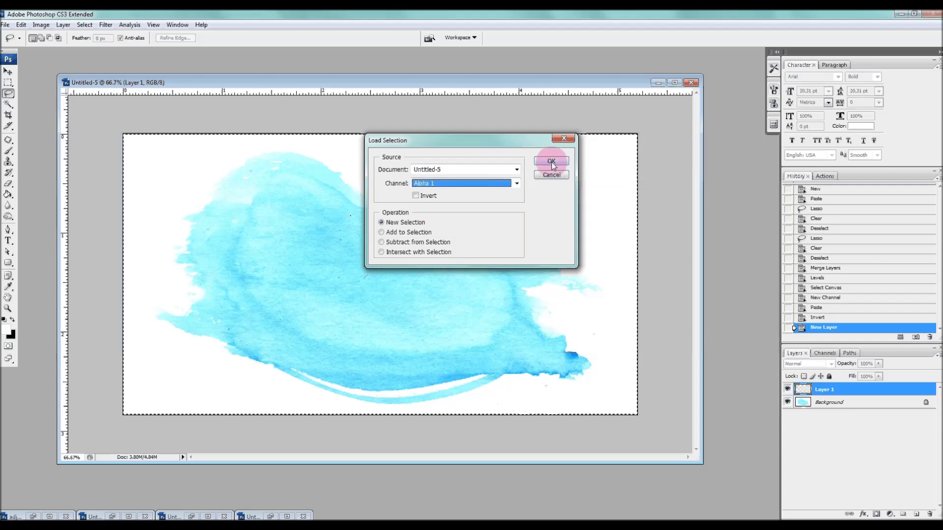
{"action": "left_click", "coordinate": [552, 162]}
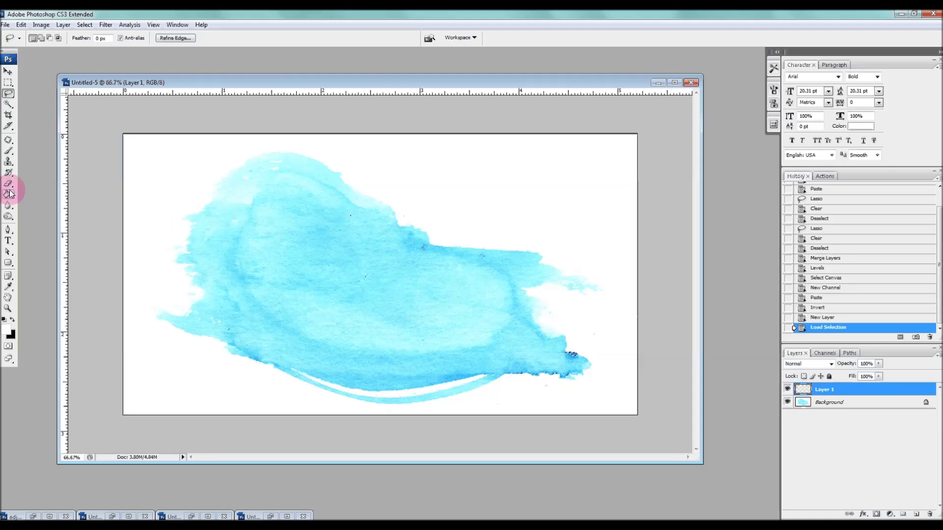
{"action": "left_click", "coordinate": [21, 25]}
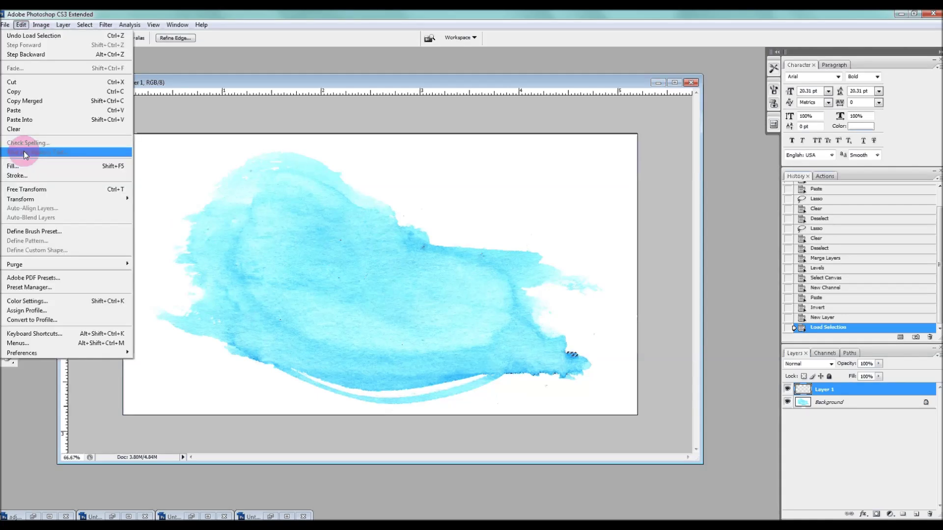
Step: Fill the selection on Layer 1 with black, deselect, and hide the Background layer
{"action": "left_click", "coordinate": [13, 166]}
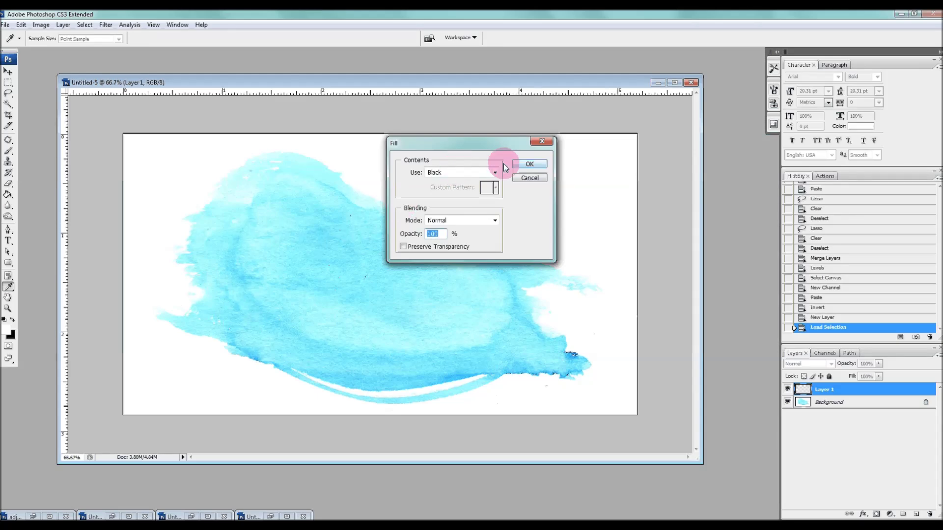
{"action": "left_click", "coordinate": [529, 165]}
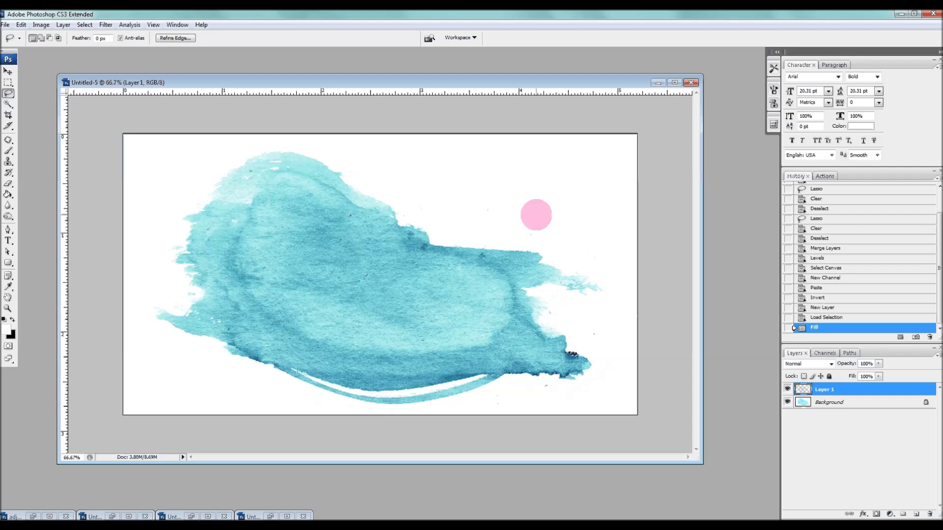
{"action": "key", "text": "ctrl+d"}
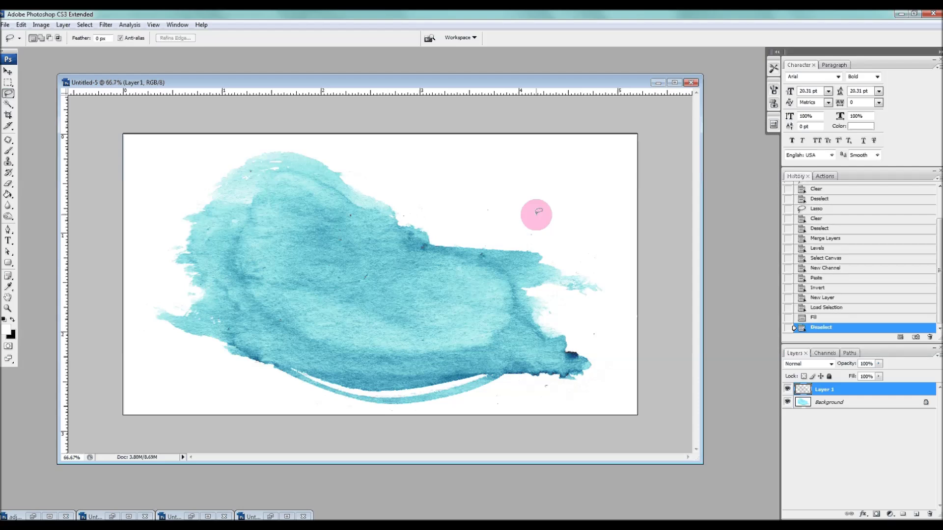
{"action": "left_click", "coordinate": [787, 403]}
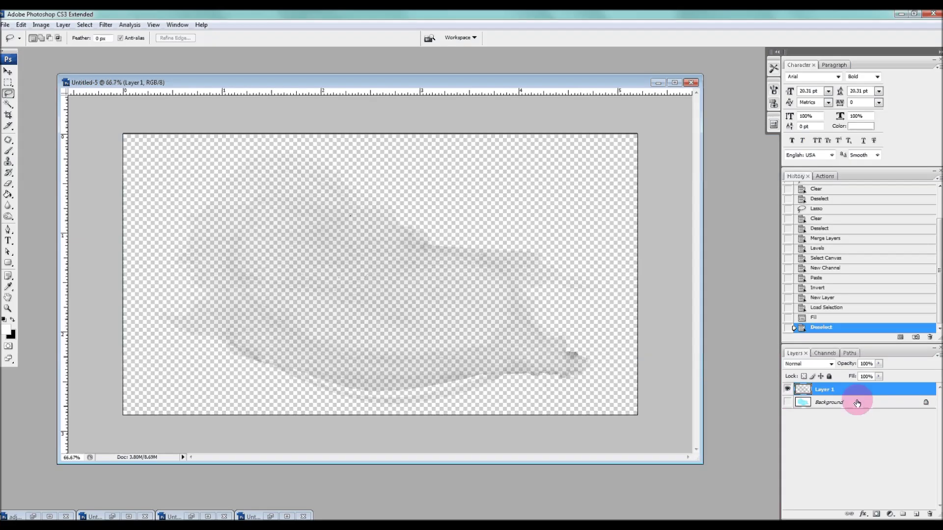
Step: Make the Background the active layer and add a new Layer 2 above it
{"action": "left_click", "coordinate": [438, 185]}
{"action": "left_click", "coordinate": [510, 283]}
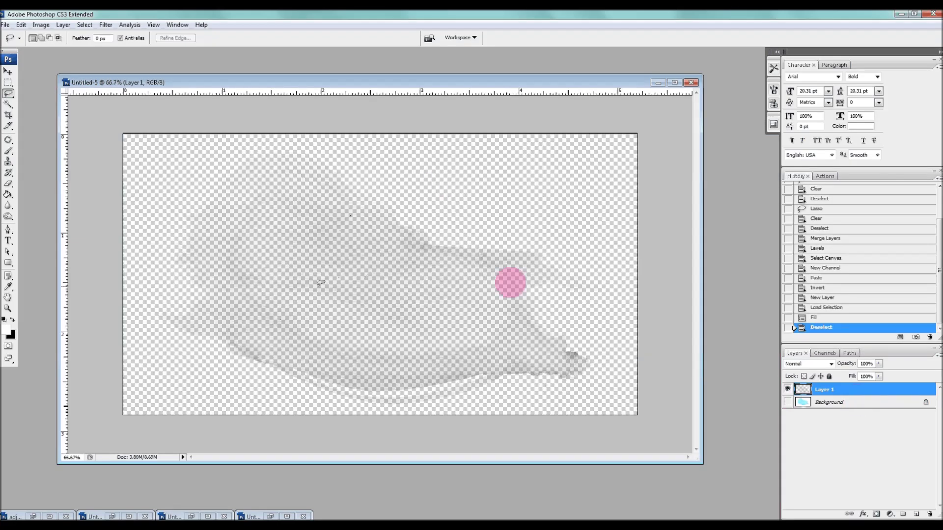
{"action": "left_click", "coordinate": [868, 406]}
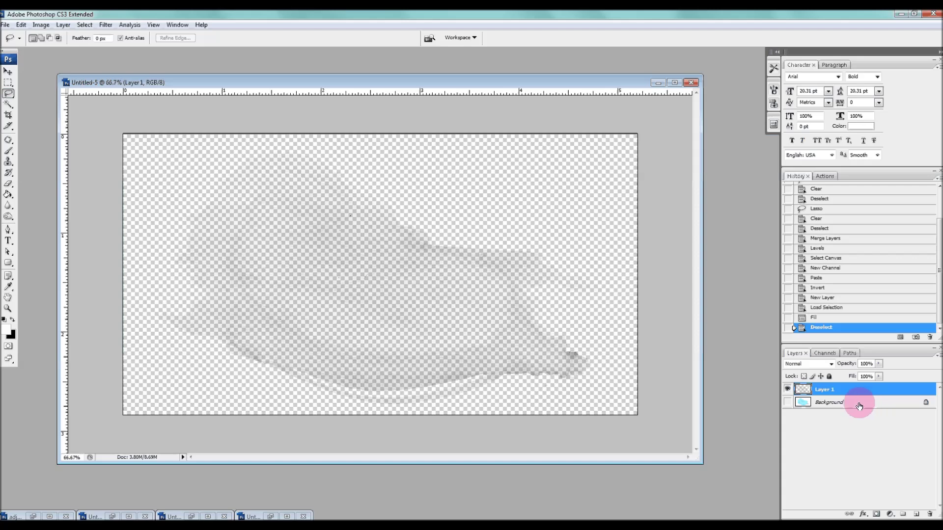
{"action": "left_click_drag", "start_coordinate": [858, 407], "coordinate": [911, 518]}
{"action": "left_click", "coordinate": [911, 518]}
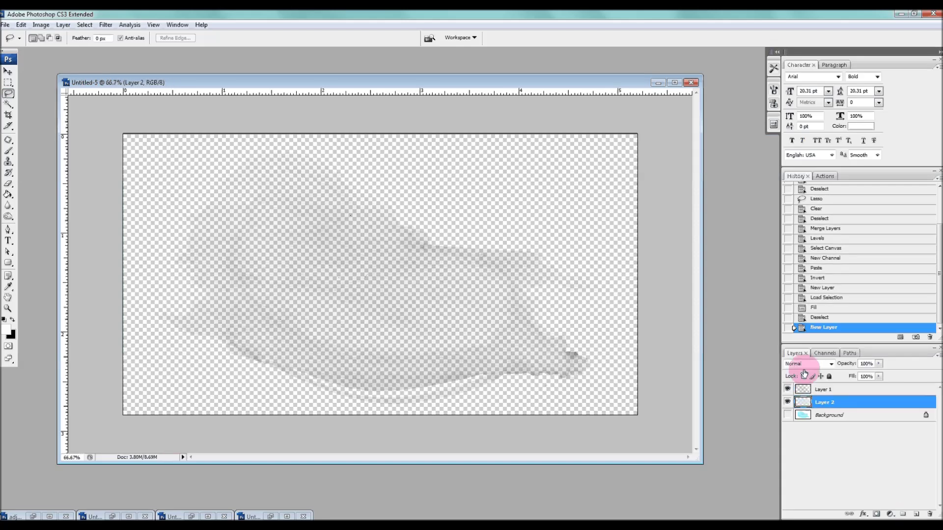
Step: Fill Layer 2 with white using the Paint Bucket, hide it, and reselect Layer 1
{"action": "left_click", "coordinate": [8, 195]}
{"action": "left_click", "coordinate": [390, 270]}
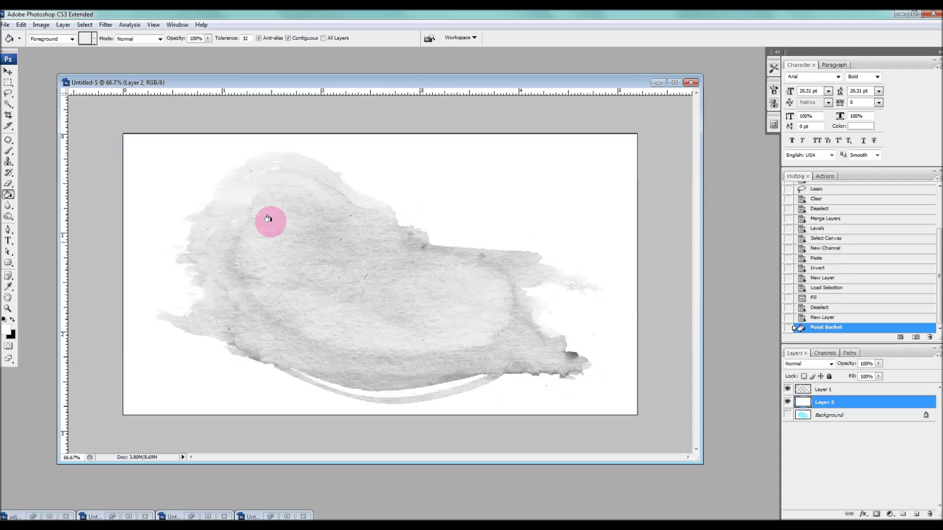
{"action": "left_click", "coordinate": [788, 404]}
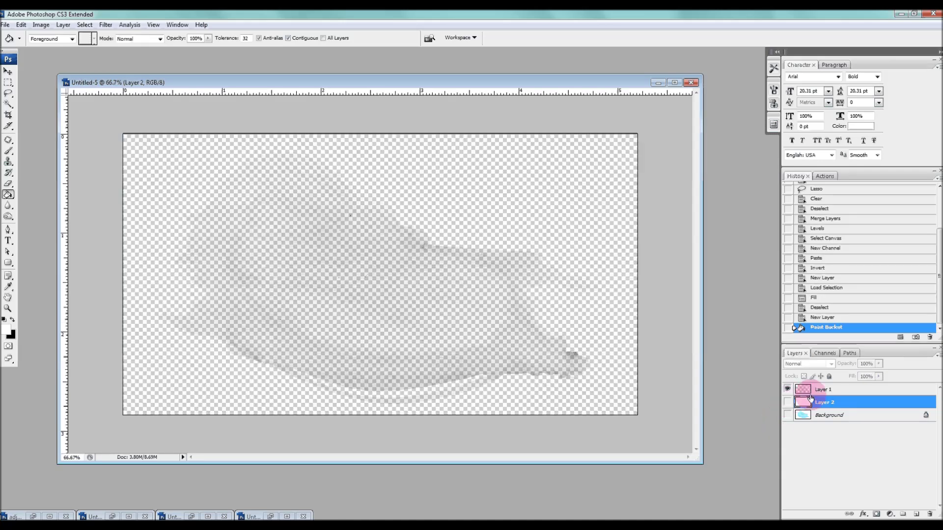
{"action": "left_click", "coordinate": [835, 392]}
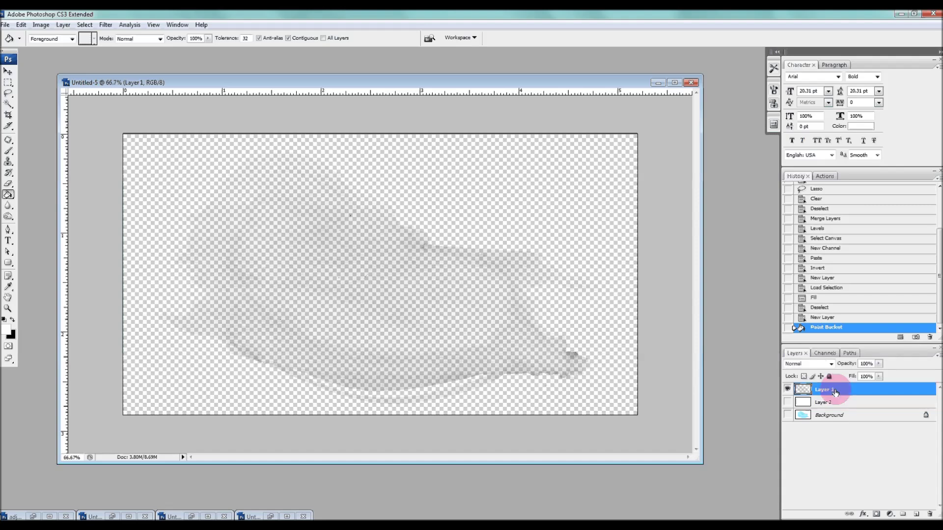